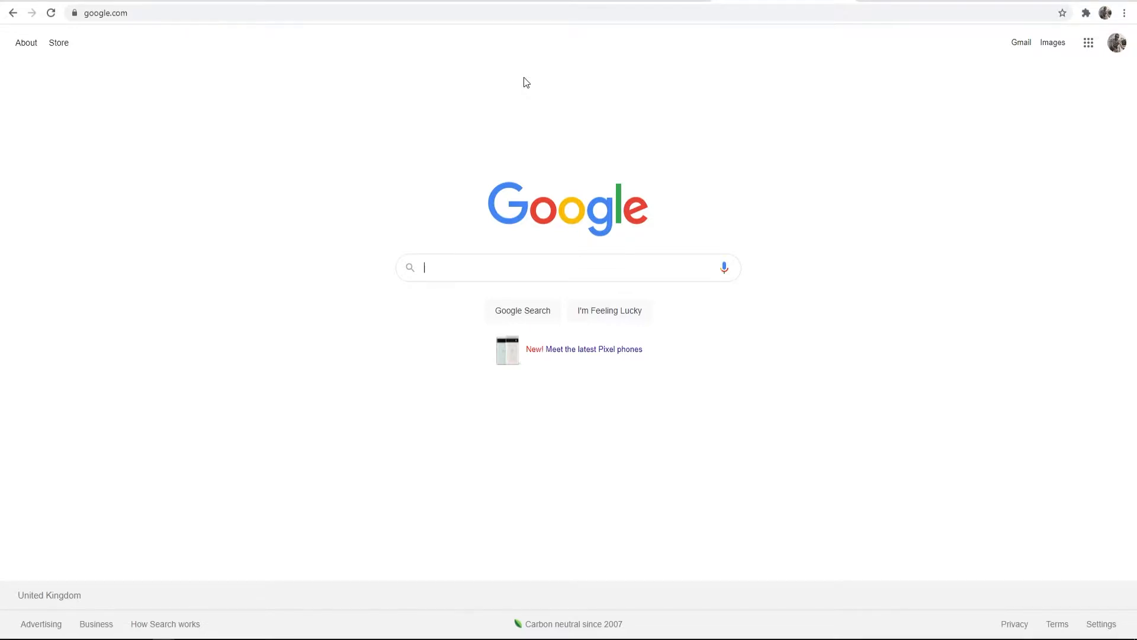
{"action": "type", "text": "blues"}
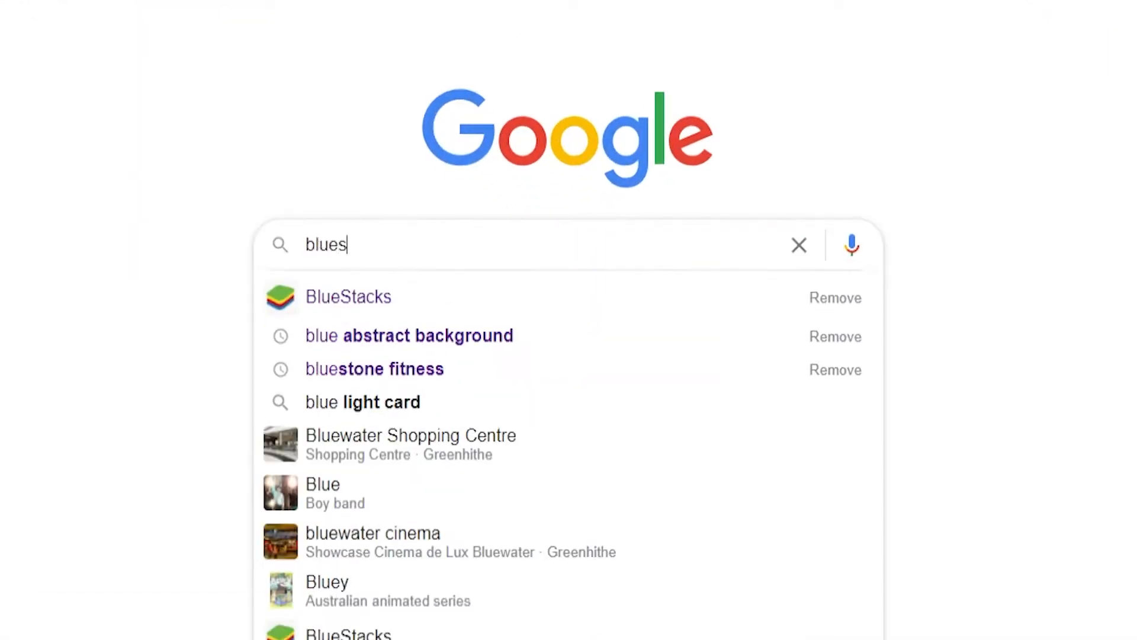
{"action": "type", "text": "tacks"}
Search Google for 'bluestacks' and go to the official bluestacks.com site
{"action": "key", "text": "Return"}
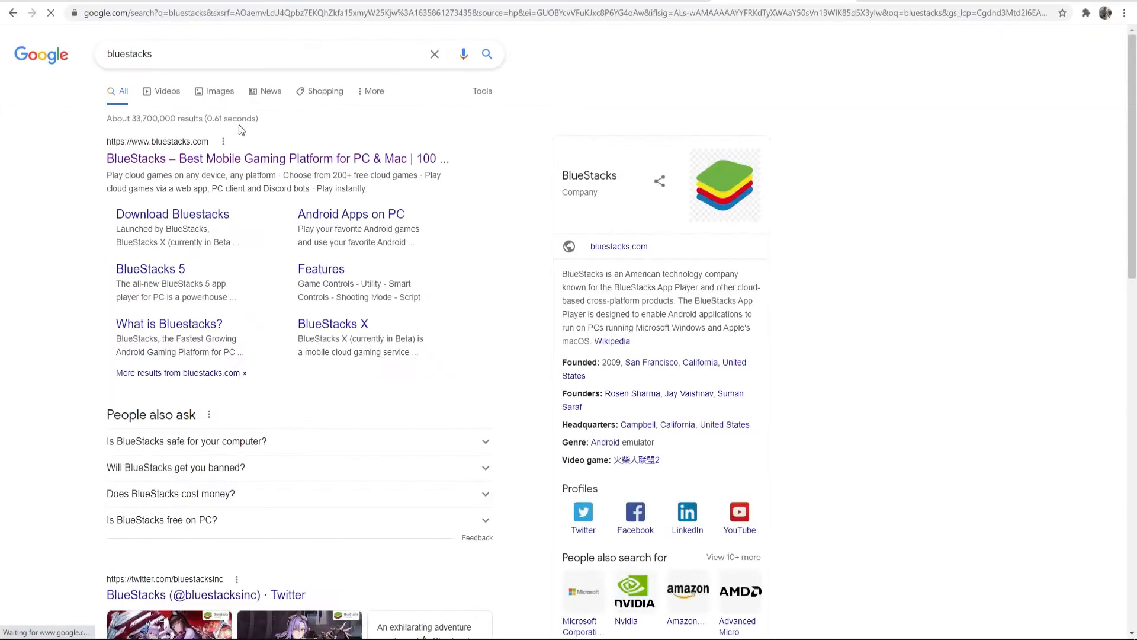
{"action": "left_click", "coordinate": [251, 160]}
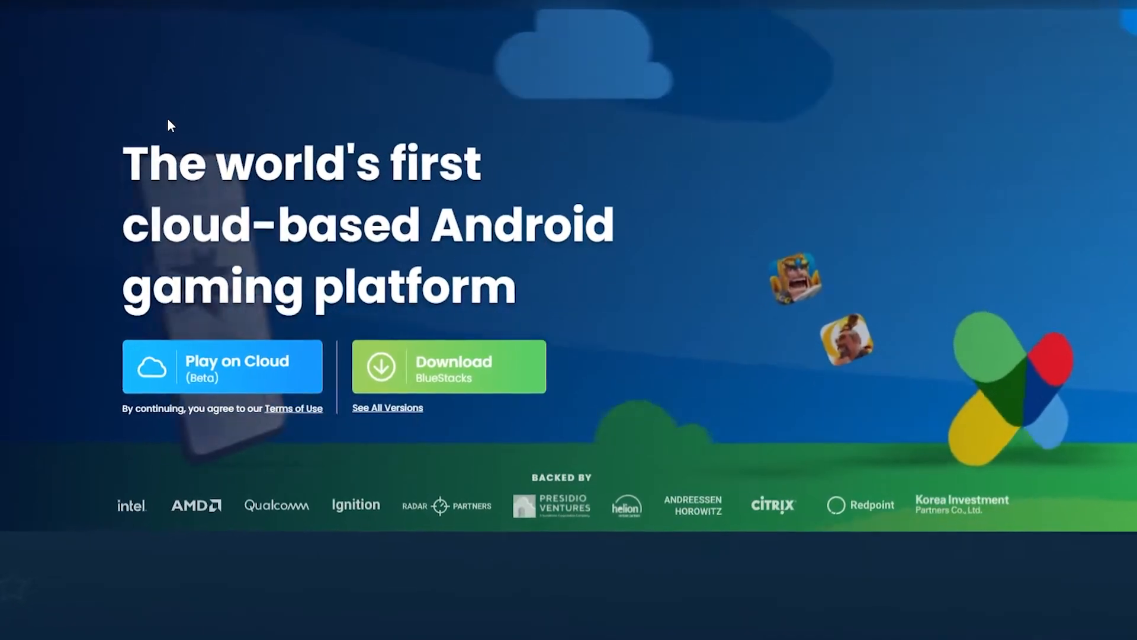
Download BlueStacksMicroInstaller.exe and launch it from Chrome's download bar
{"action": "left_click", "coordinate": [441, 371]}
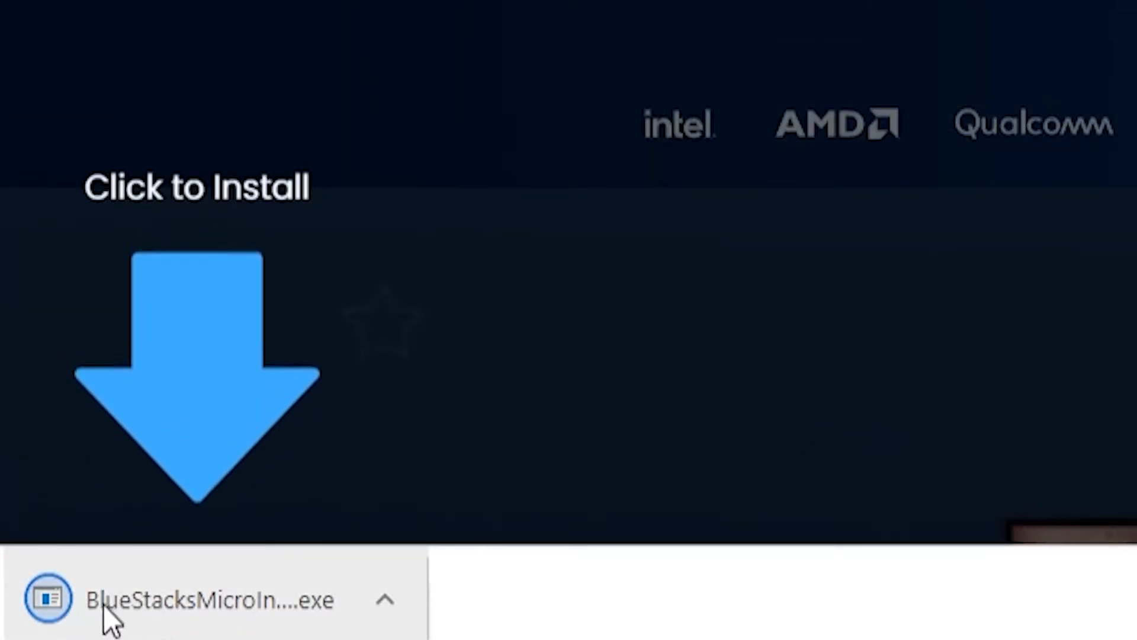
{"action": "left_click", "coordinate": [150, 606]}
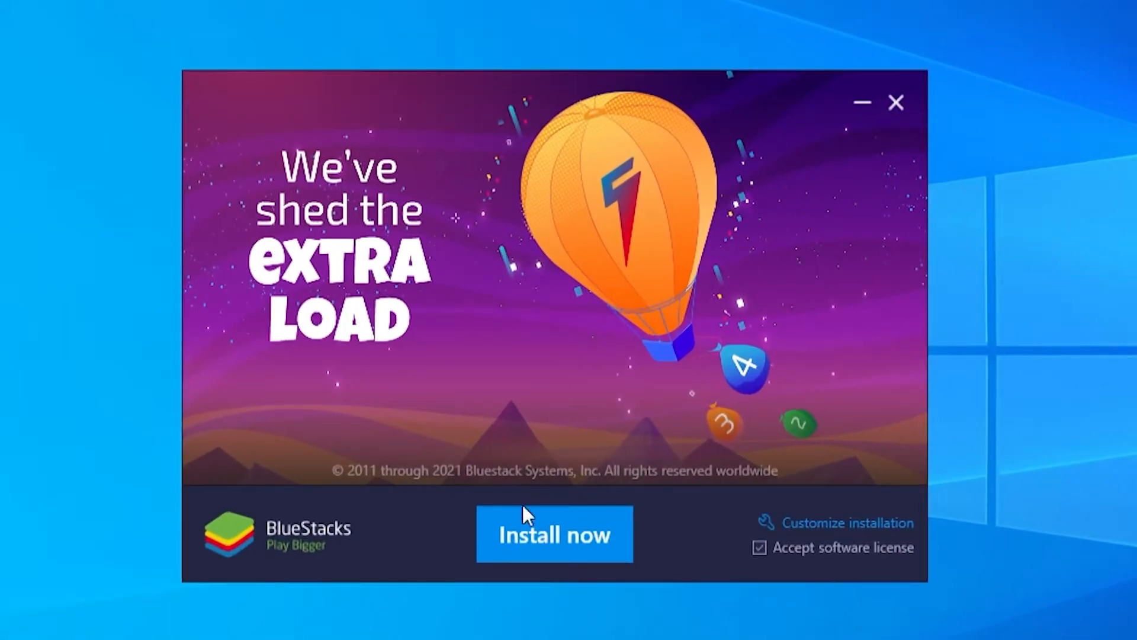
Start the BlueStacks installation with Install now
{"action": "left_click", "coordinate": [524, 546]}
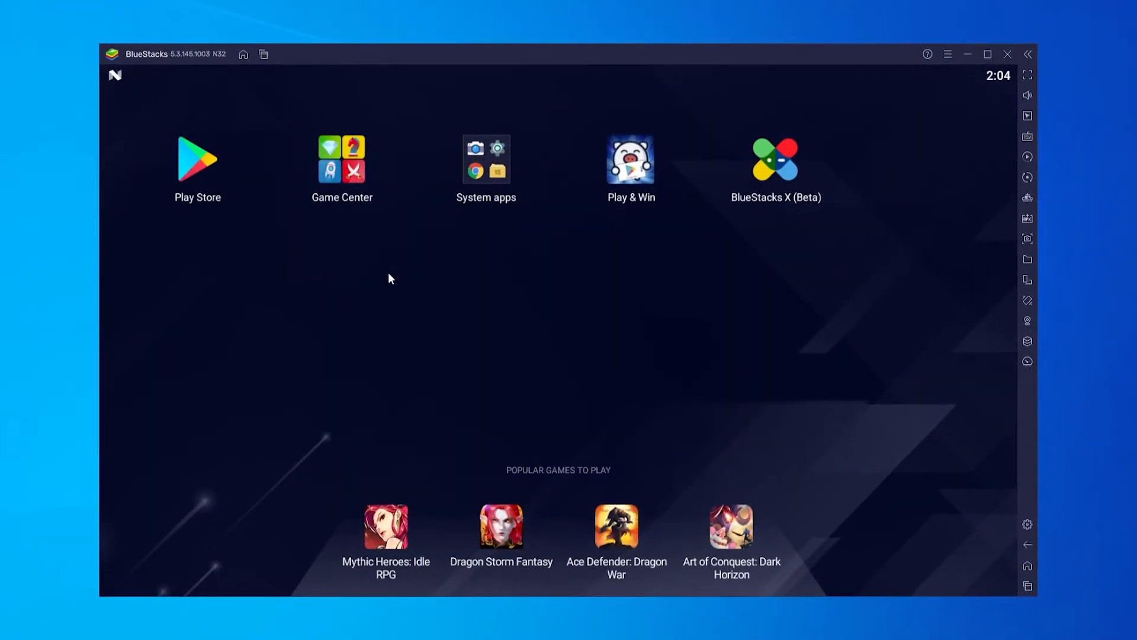
Launch Google Play Store from the BlueStacks home screen
{"action": "left_click", "coordinate": [223, 169]}
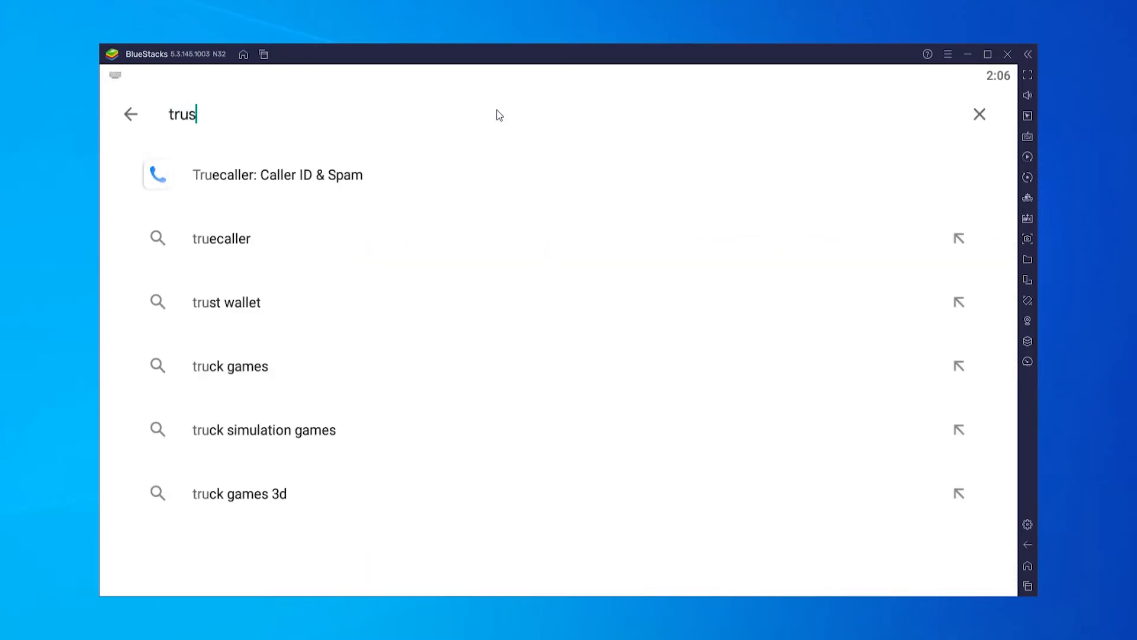
{"action": "type", "text": "t wallet"}
Search Play Store for 'trust wallet' and install Trust: Crypto & Bitcoin Wallet
{"action": "key", "text": "Return"}
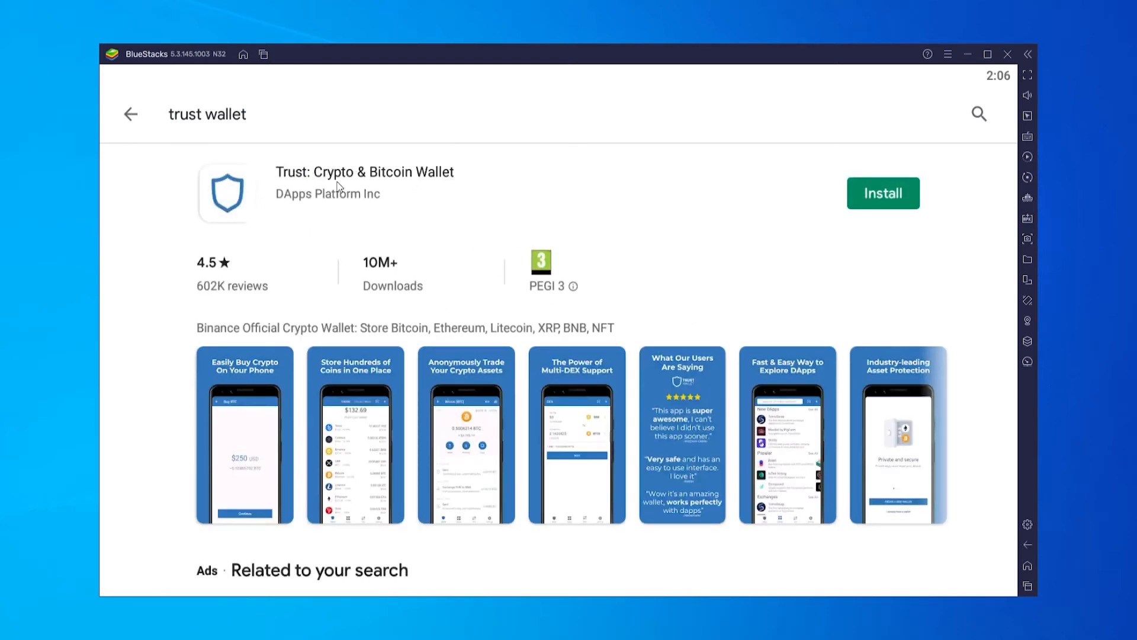
{"action": "left_click", "coordinate": [891, 194]}
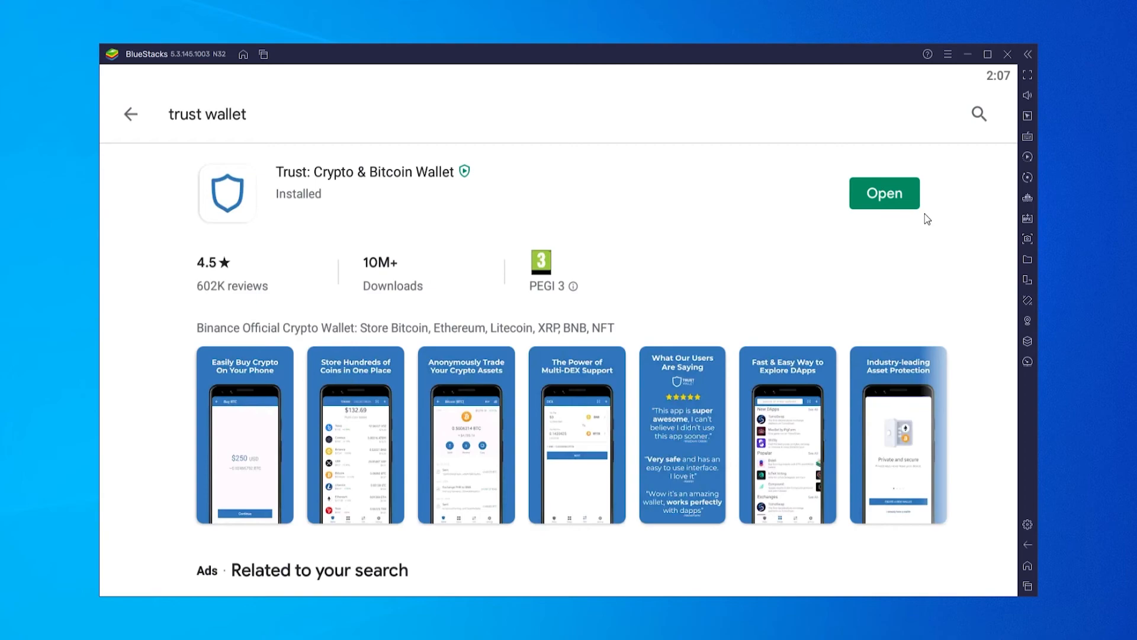
Launch the installed Trust Wallet from its Play Store page
{"action": "left_click", "coordinate": [880, 194]}
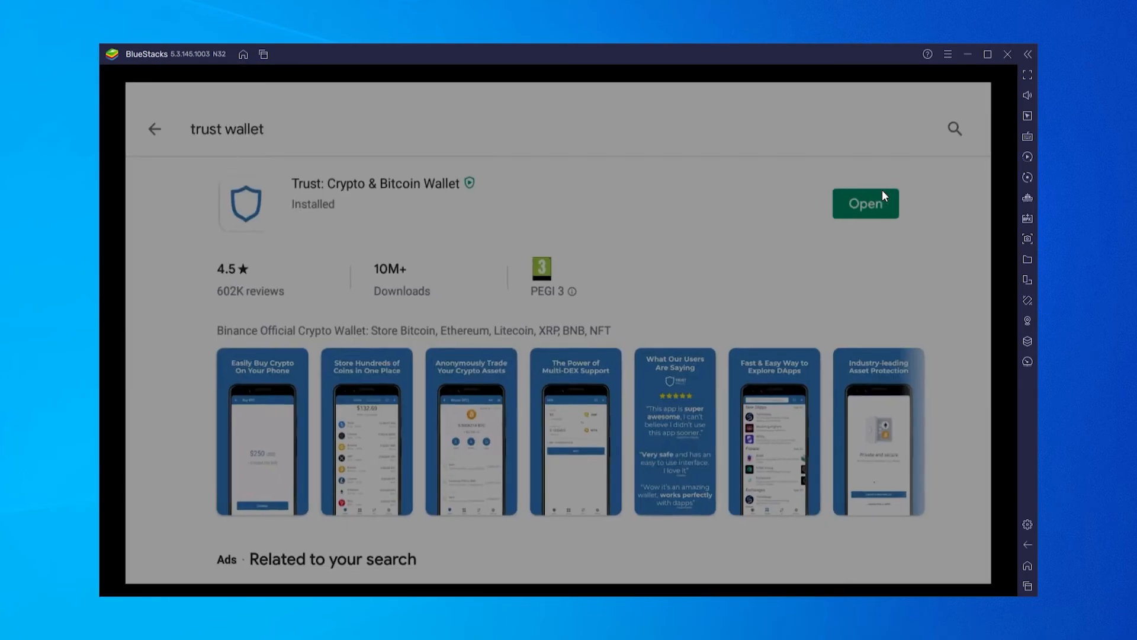